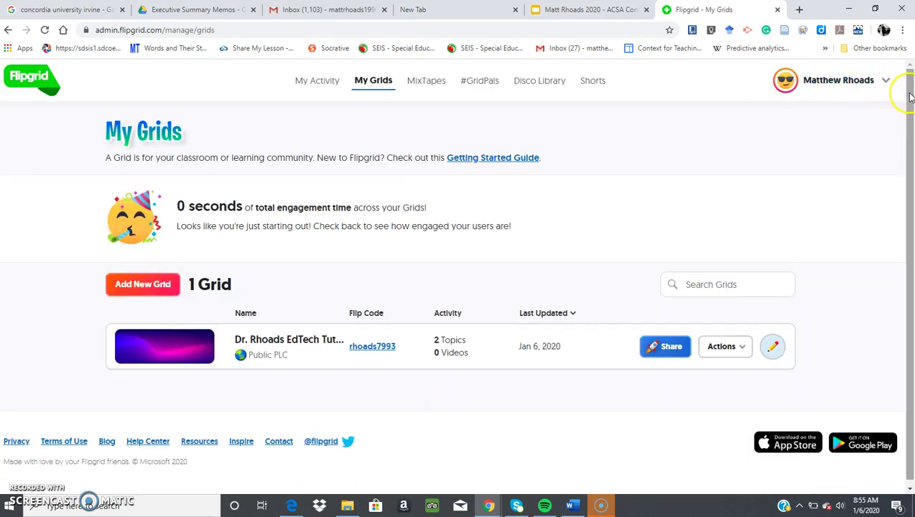
# Start a new grid and name it "Tutorial".
pyautogui.scroll(-1, 911, 97)
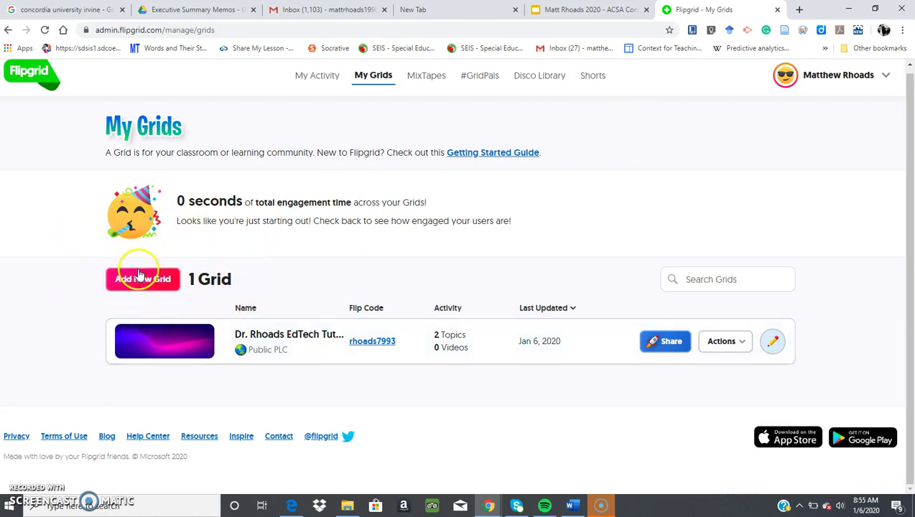
pyautogui.click(139, 275)
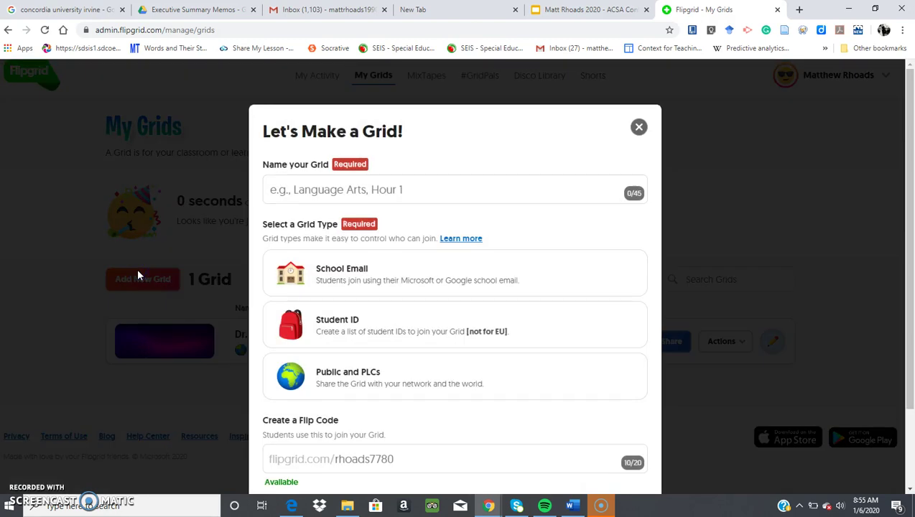
pyautogui.click(322, 189)
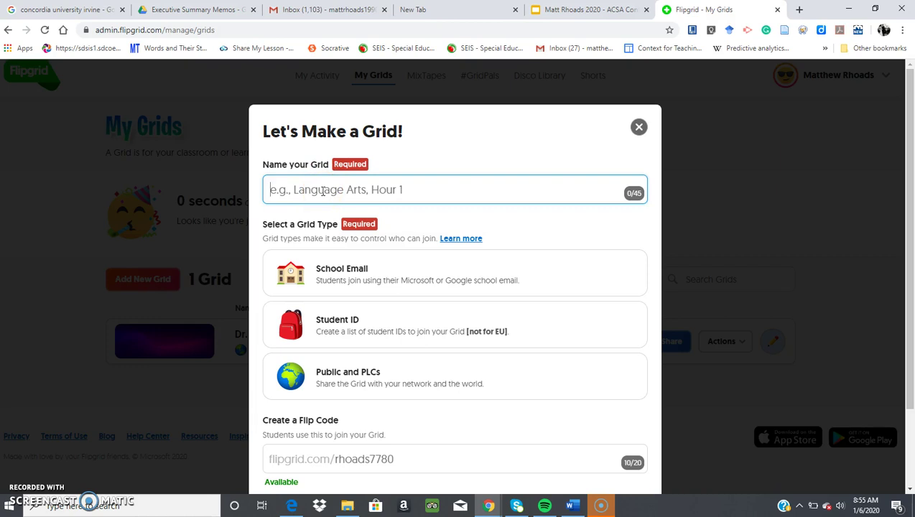
pyautogui.write('Tutorial')
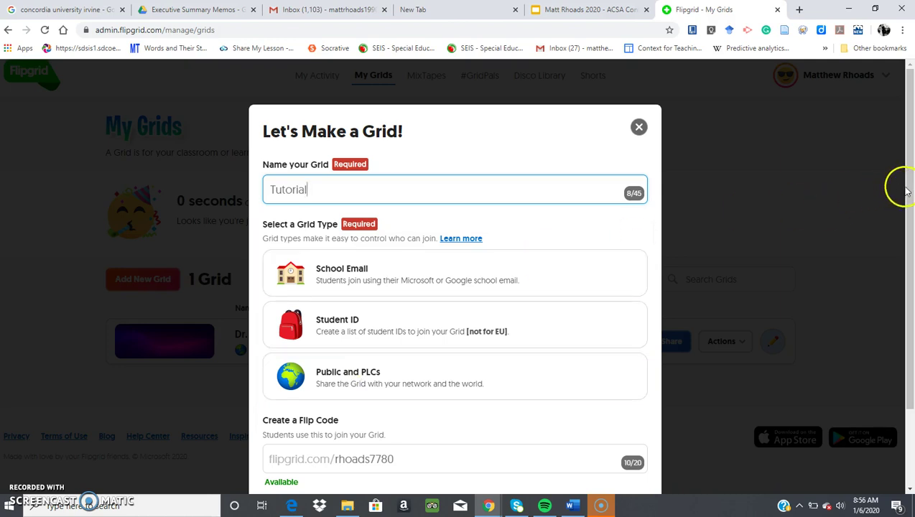
# Choose School Email as the grid type, keep the suggested flip code, and continue to the school email setup.
pyautogui.moveTo(907, 190); pyautogui.dragTo(910, 235)
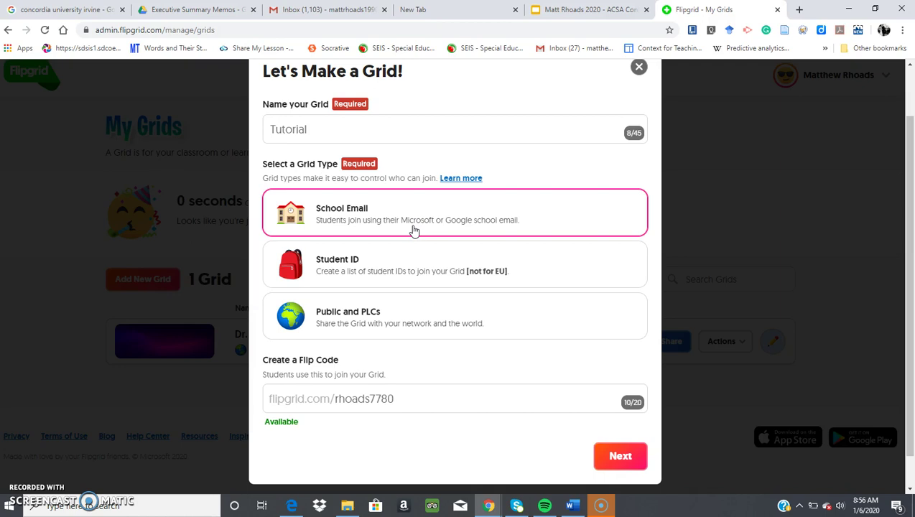
pyautogui.click(414, 230)
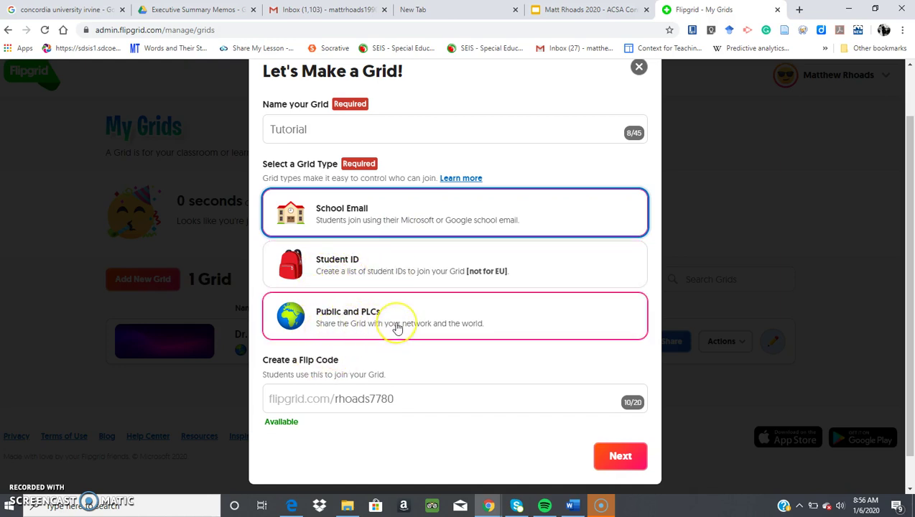
pyautogui.click(272, 398)
pyautogui.doubleClick(436, 417)
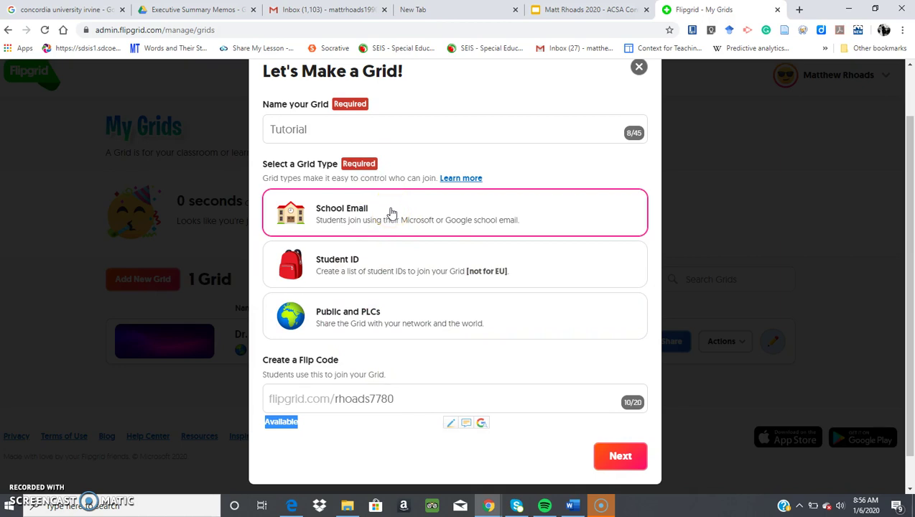
pyautogui.click(622, 464)
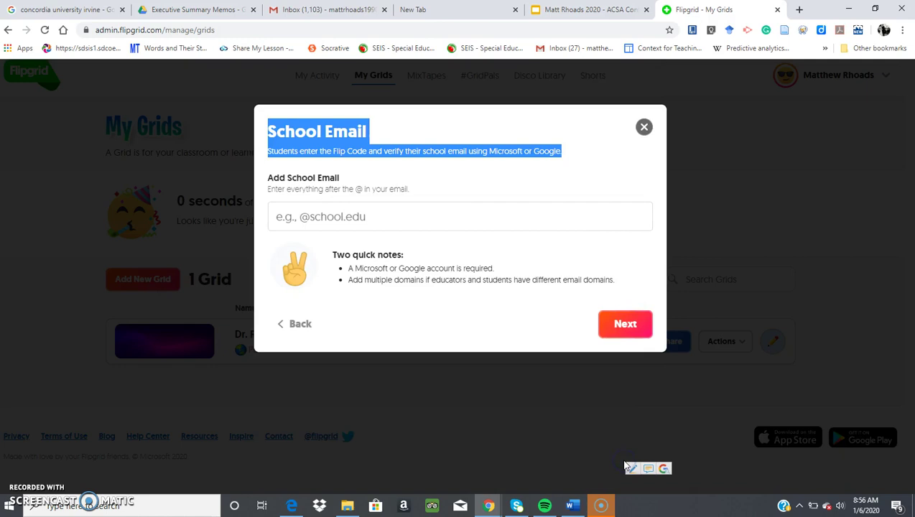
# Add the sdsu.edu domain as the allowed school email and create the grid.
pyautogui.click(346, 222)
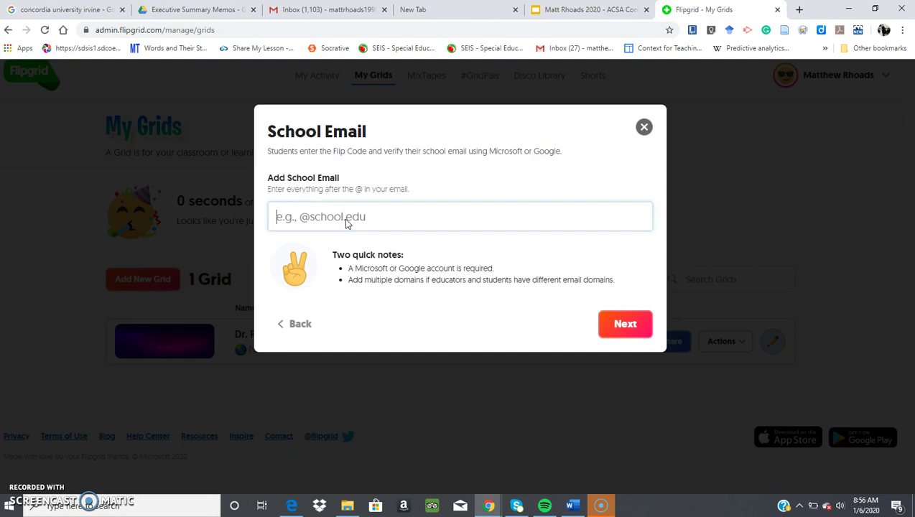
pyautogui.write('@s')
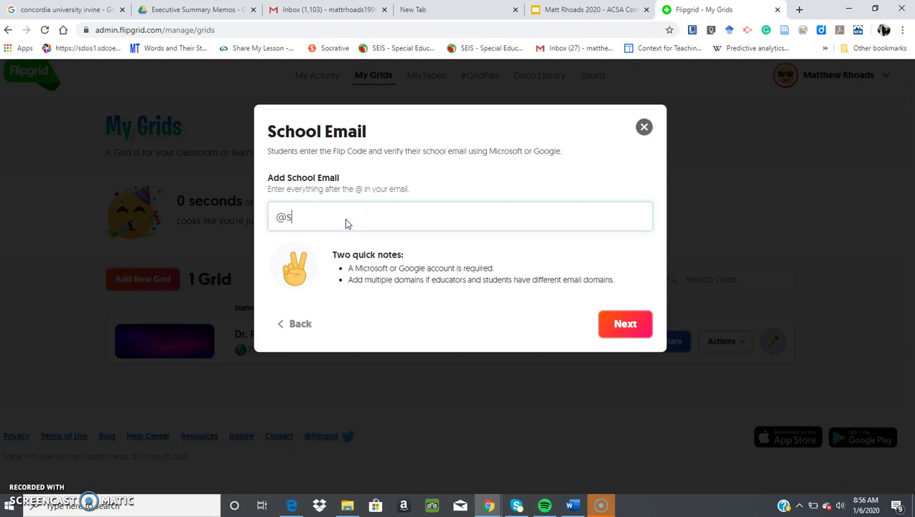
pyautogui.write('dsu.edu')
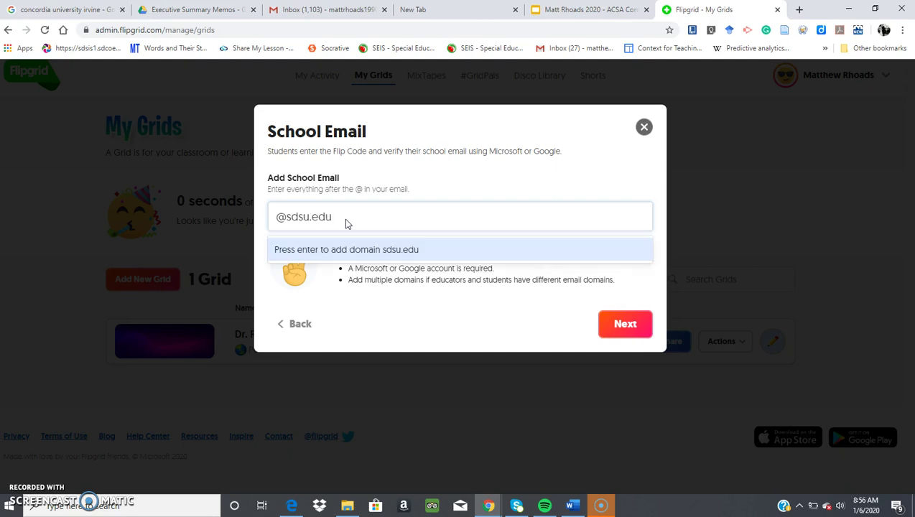
pyautogui.click(384, 255)
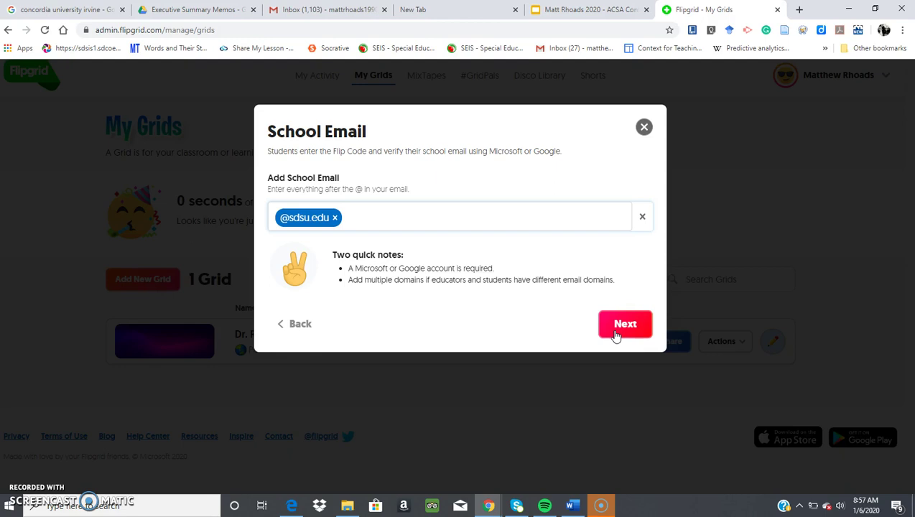
pyautogui.click(616, 334)
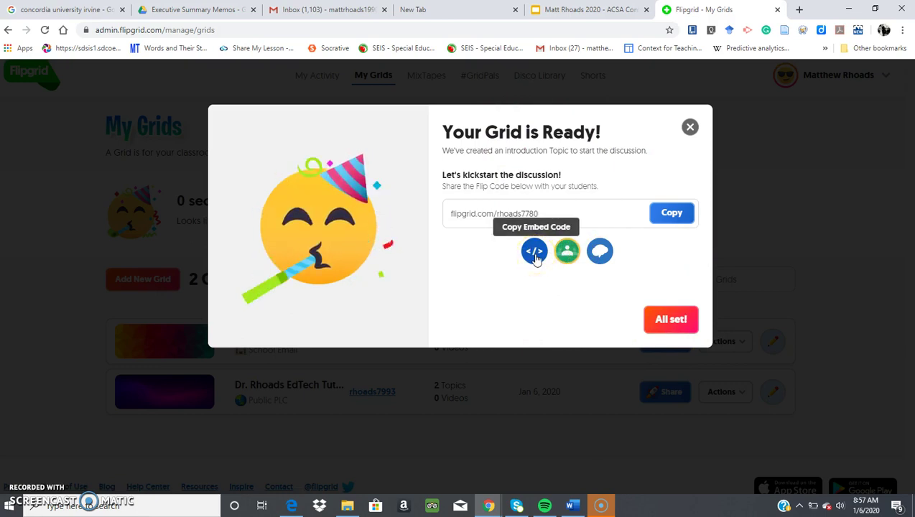
# Close the new grid's sharing confirmation to reach the details of the Tutorial grid.
pyautogui.click(673, 284)
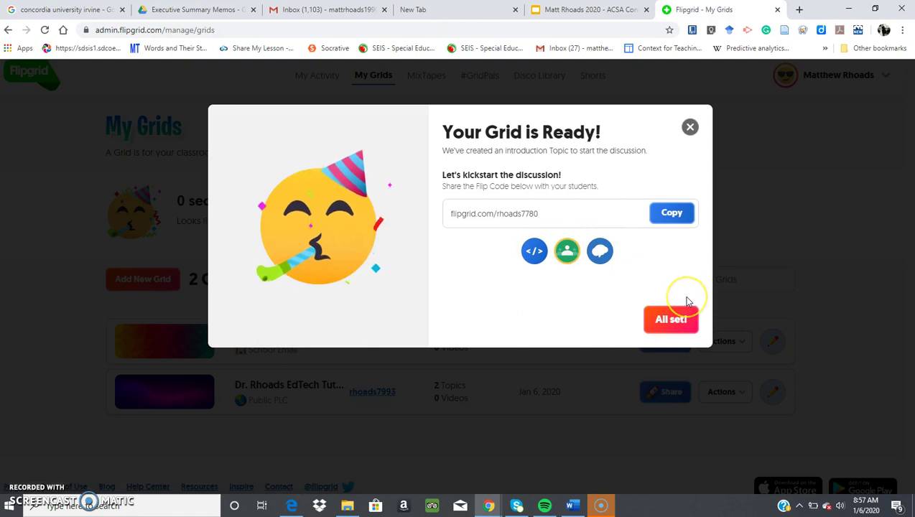
pyautogui.click(684, 327)
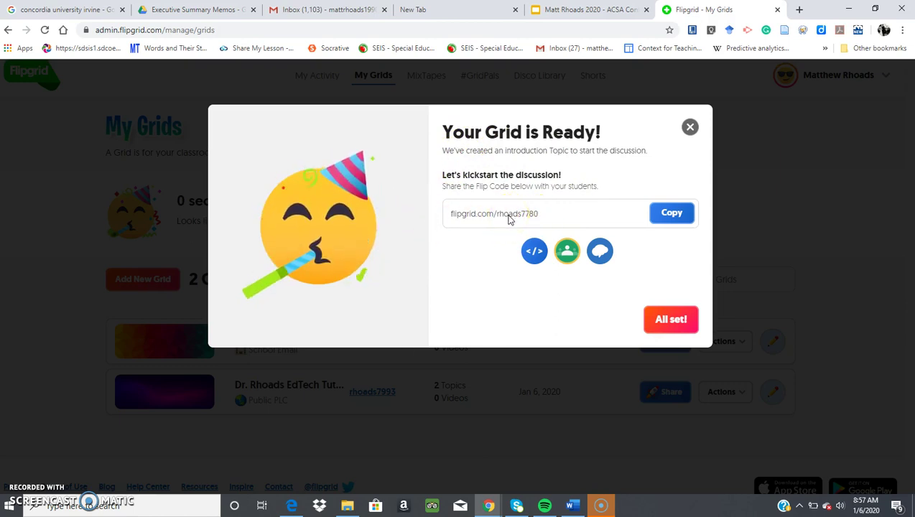
pyautogui.click(672, 321)
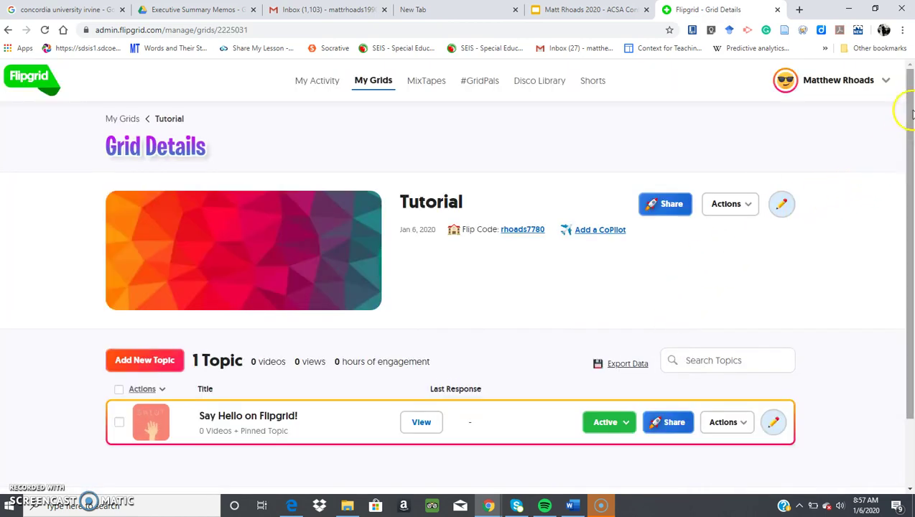
# Start a new topic in the Tutorial grid titled "Question 1" with a recording time of 1 minute 30 seconds.
pyautogui.moveTo(911, 114); pyautogui.dragTo(910, 142)
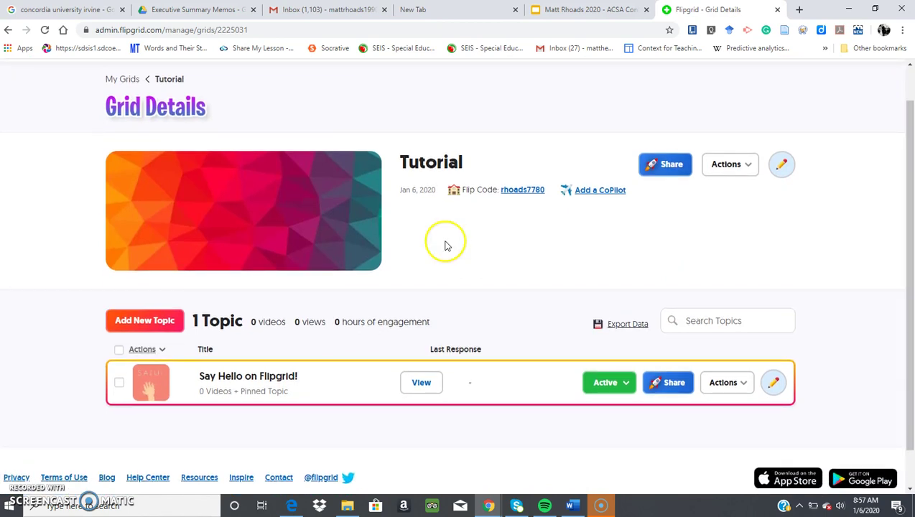
pyautogui.click(133, 322)
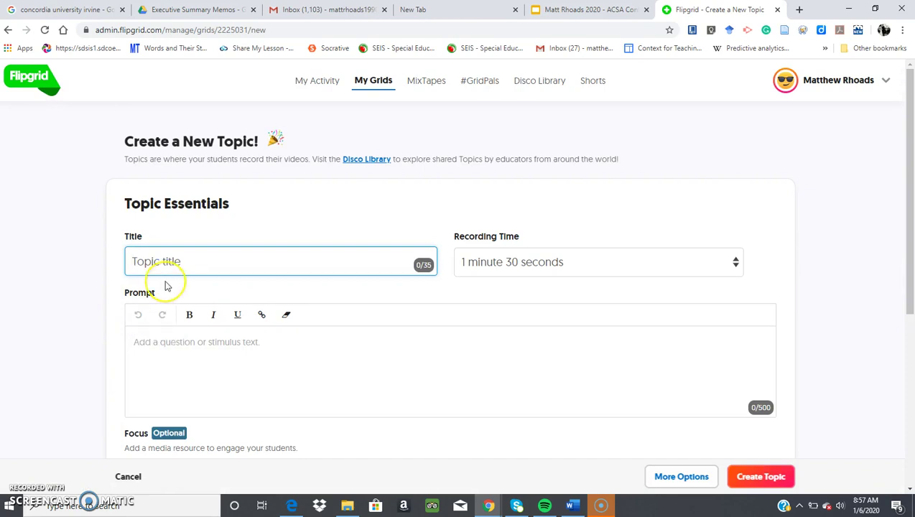
pyautogui.write('Quest')
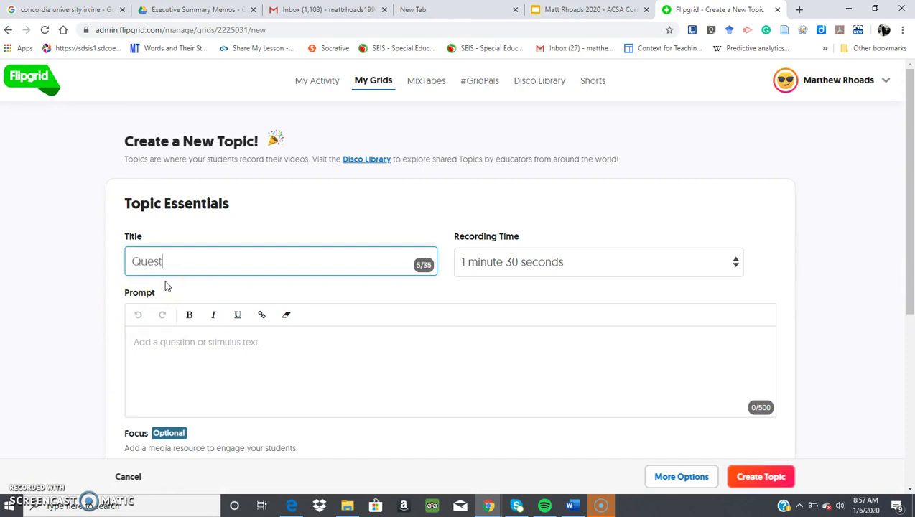
pyautogui.write('ion 1')
pyautogui.click(720, 272)
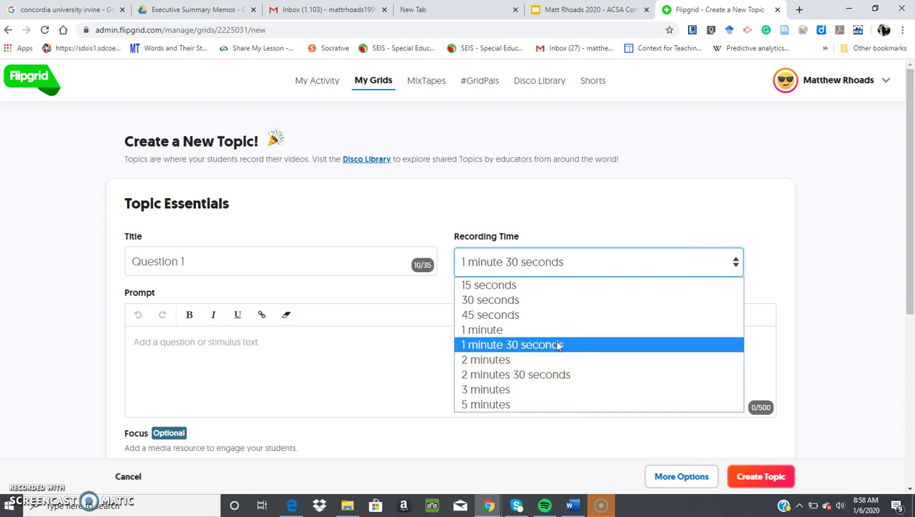
pyautogui.click(557, 346)
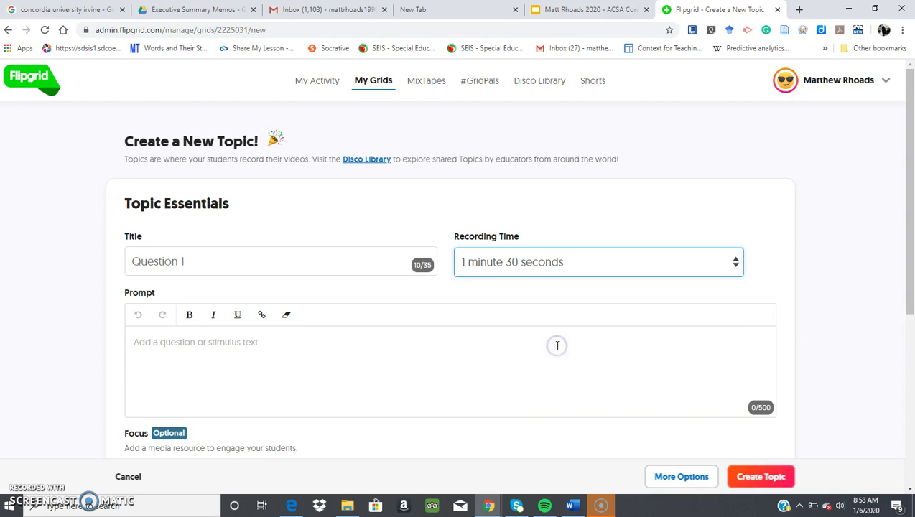
# Enter the topic prompt "What is your favorite place in San Diego? Please explain why.".
pyautogui.click(297, 354)
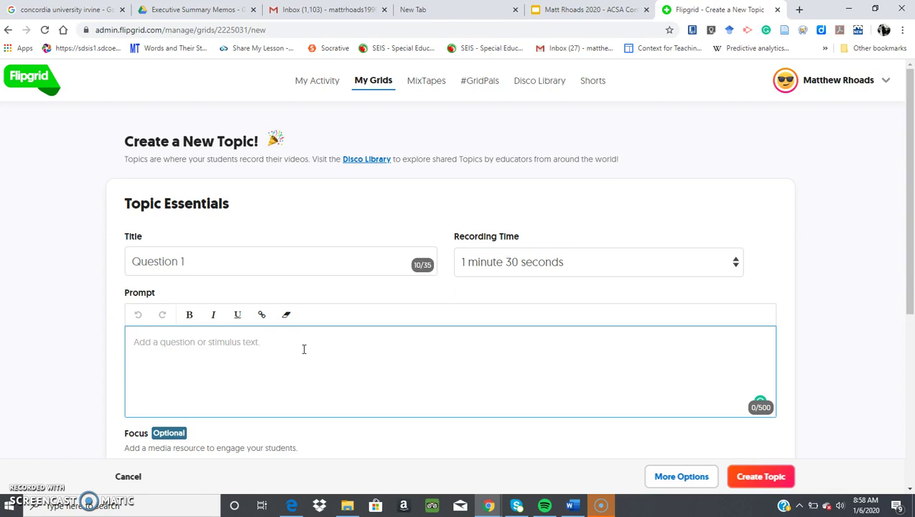
pyautogui.write('W')
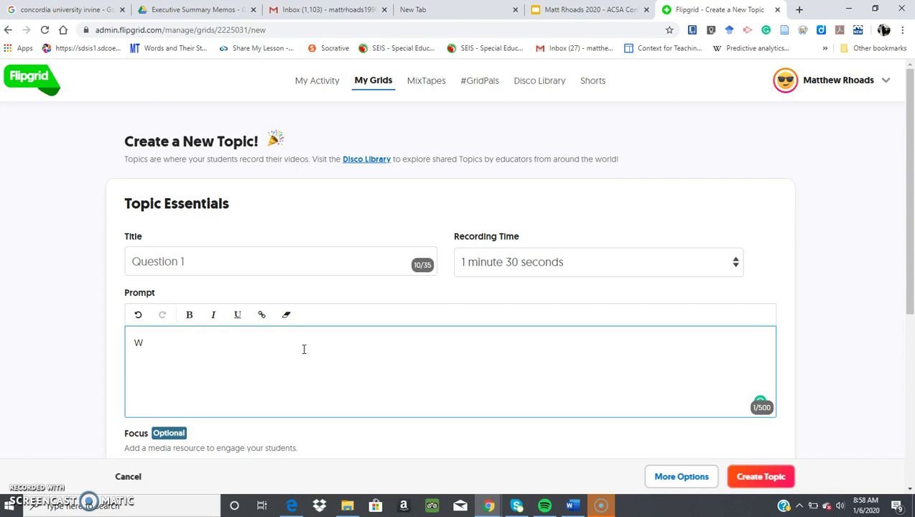
pyautogui.write('hat is your favorite place in San Diego? Please explain why.')
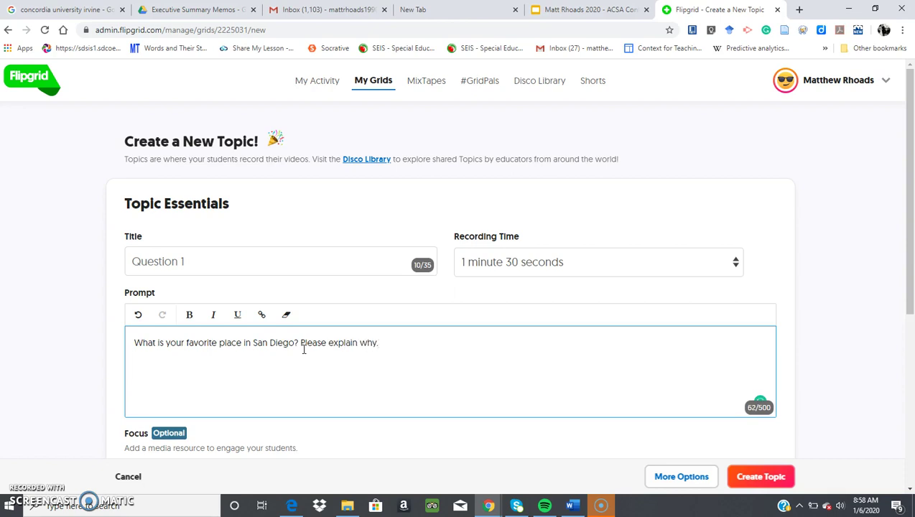
# Add a second prompt paragraph asking students to listen to classmates' responses, respond to one, and describe whether they have been there in town or not.
pyautogui.write('Then, take a look')
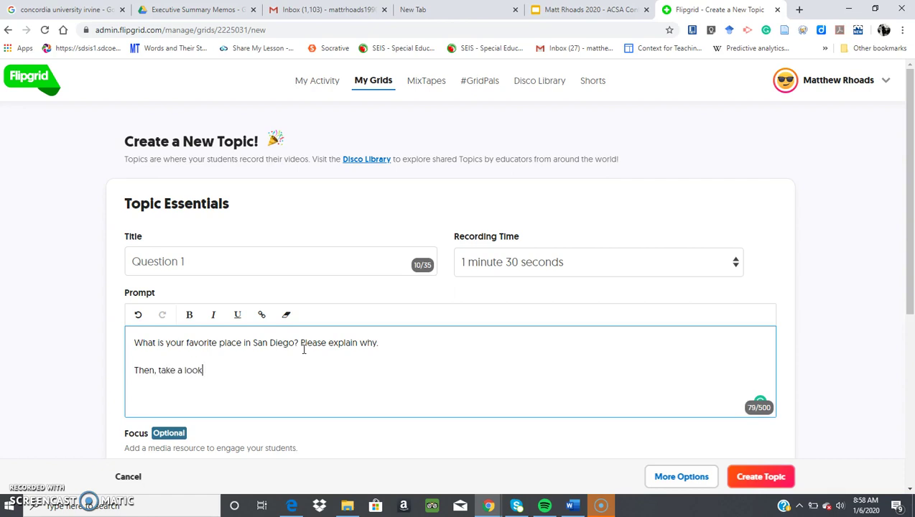
pyautogui.write(' at your classmate')
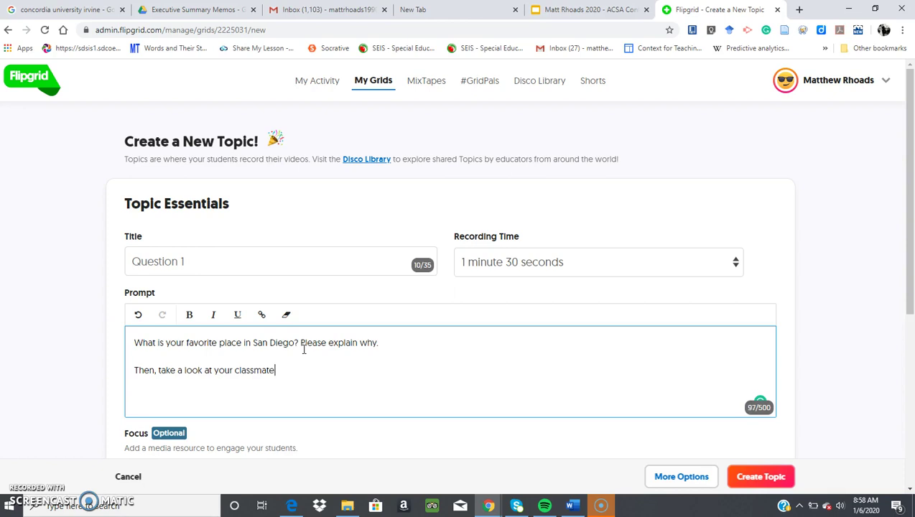
pyautogui.write('s rresponses. Listen to them and re')
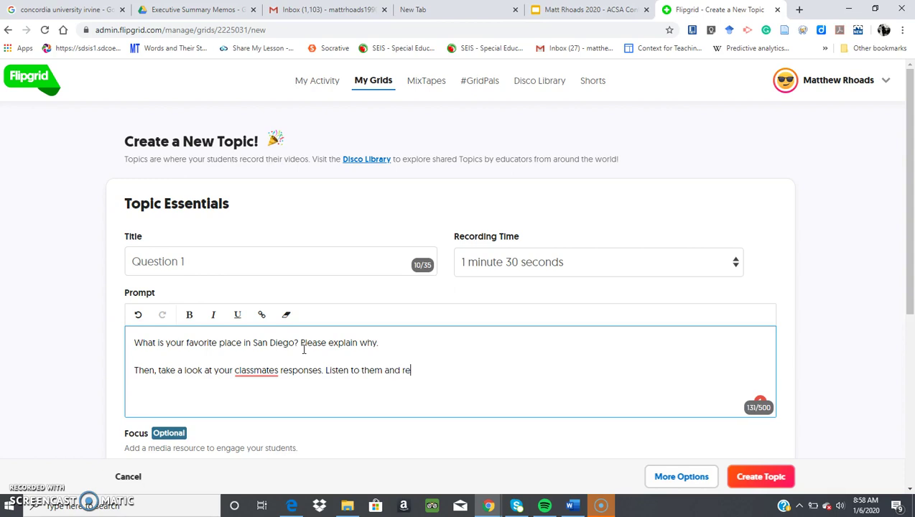
pyautogui.write('spond to one of your classmates and describe whether y')
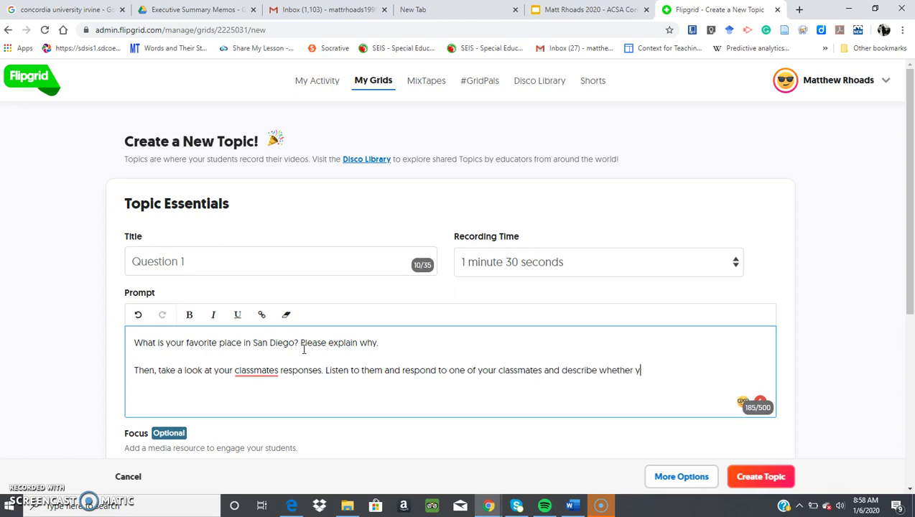
pyautogui.write('ou have been there in ')
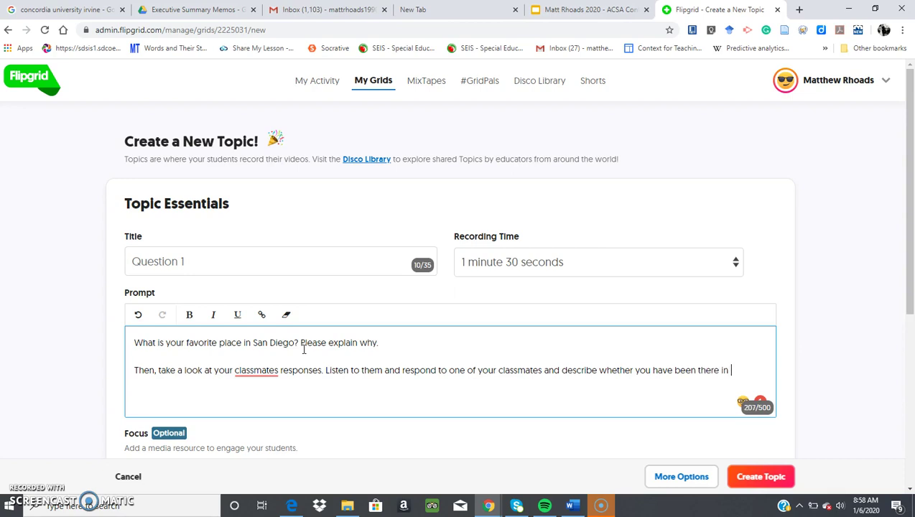
pyautogui.write('town or not.')
# Label the two prompt paragraphs "Part 1:" and "Part 2:", and correct "classmates responses" to "classmate's responses".
pyautogui.click(136, 343)
pyautogui.write('Part 1:')
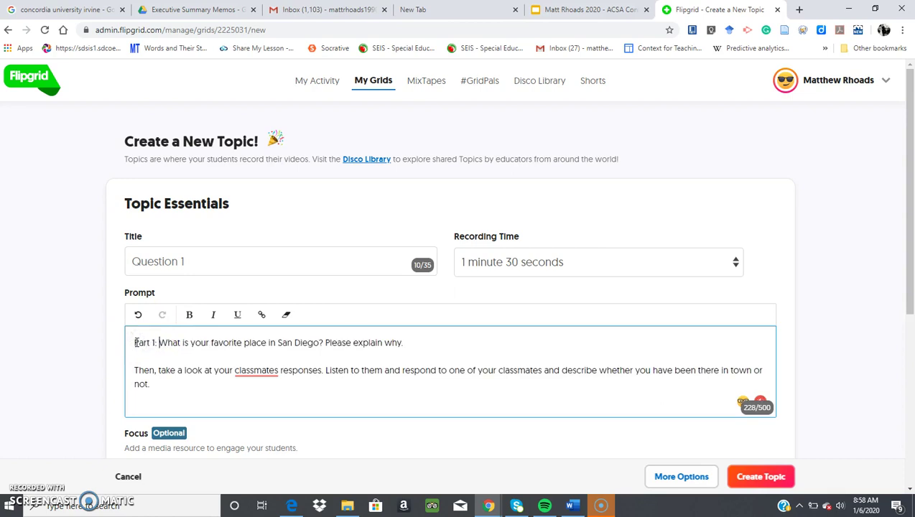
pyautogui.click(132, 370)
pyautogui.write('Part 2:')
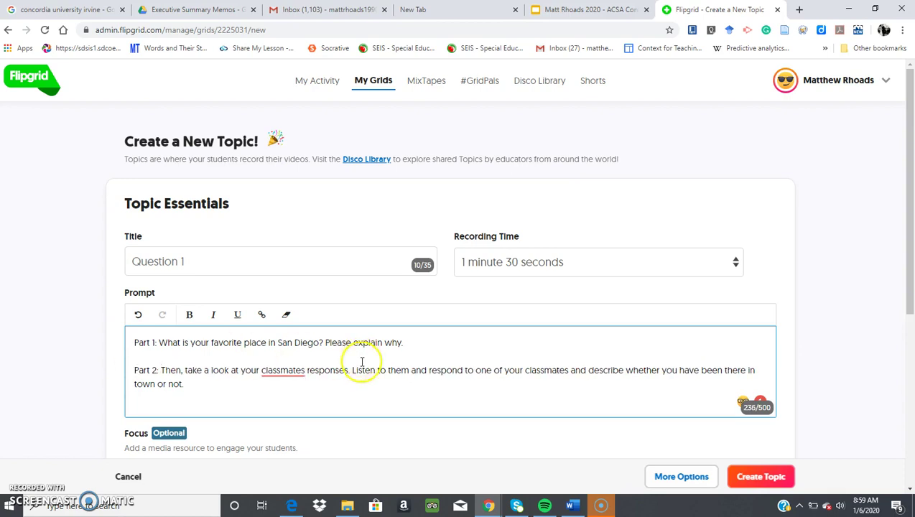
pyautogui.moveTo(278, 372)
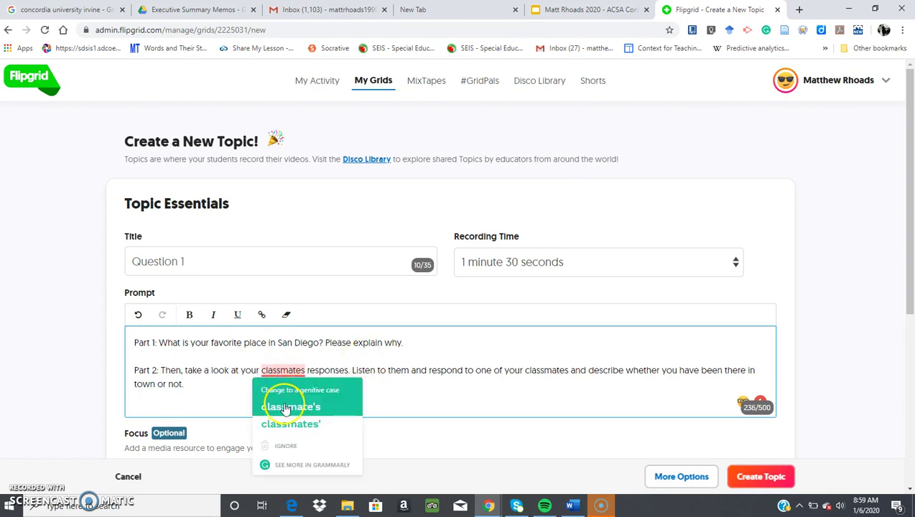
pyautogui.click(286, 406)
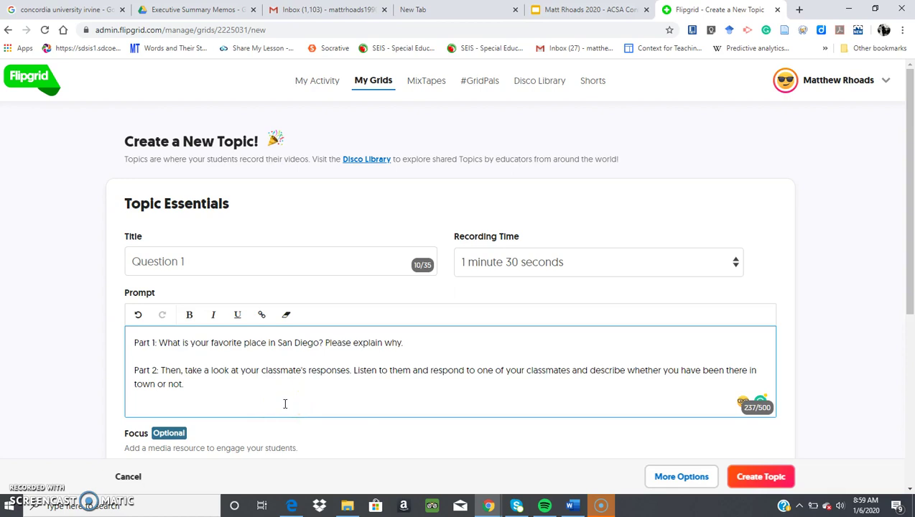
# Make the "Part 1:" and "Part 2:" labels in the topic prompt bold.
pyautogui.moveTo(911, 173); pyautogui.dragTo(910, 257)
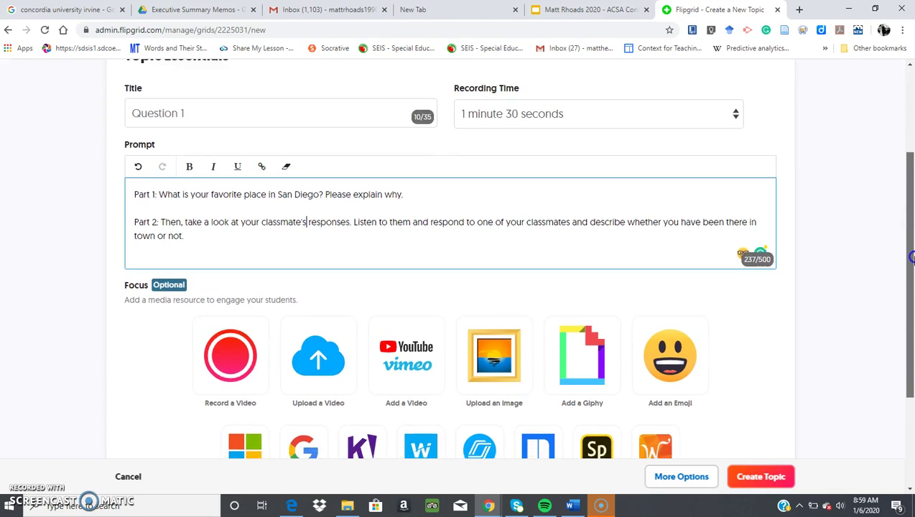
pyautogui.moveTo(157, 194); pyautogui.dragTo(122, 193)
pyautogui.hotkey('ctrl', 'b')
pyautogui.click(161, 224)
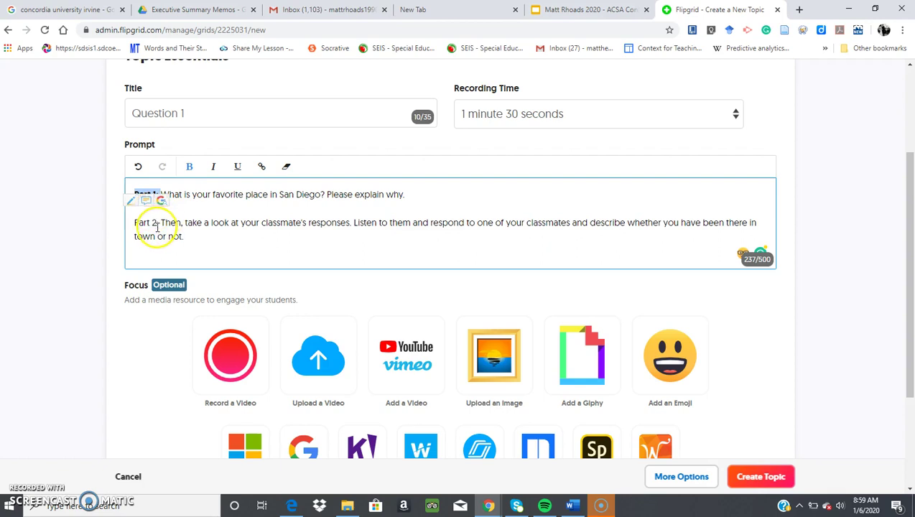
pyautogui.moveTo(160, 224); pyautogui.dragTo(110, 225)
pyautogui.hotkey('ctrl', 'b')
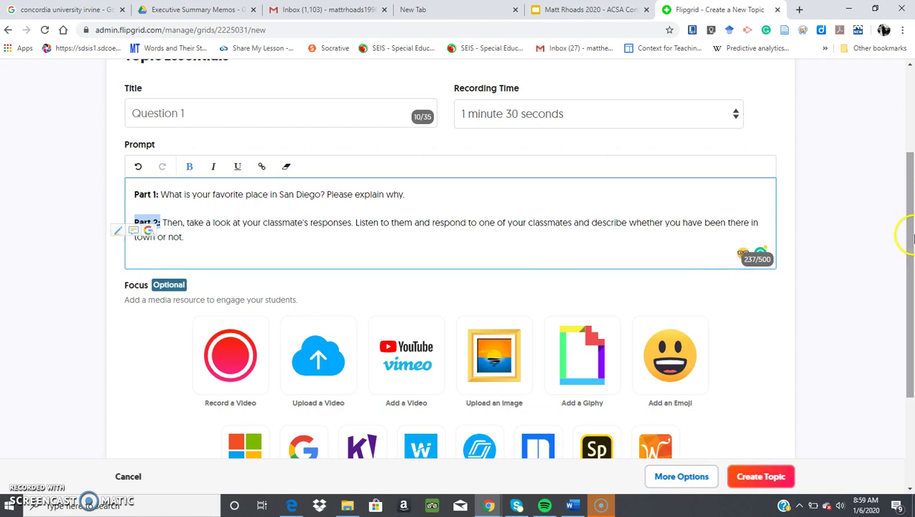
# Create the Question 1 topic without attaching a media focus.
pyautogui.scroll(-2, 908, 237)
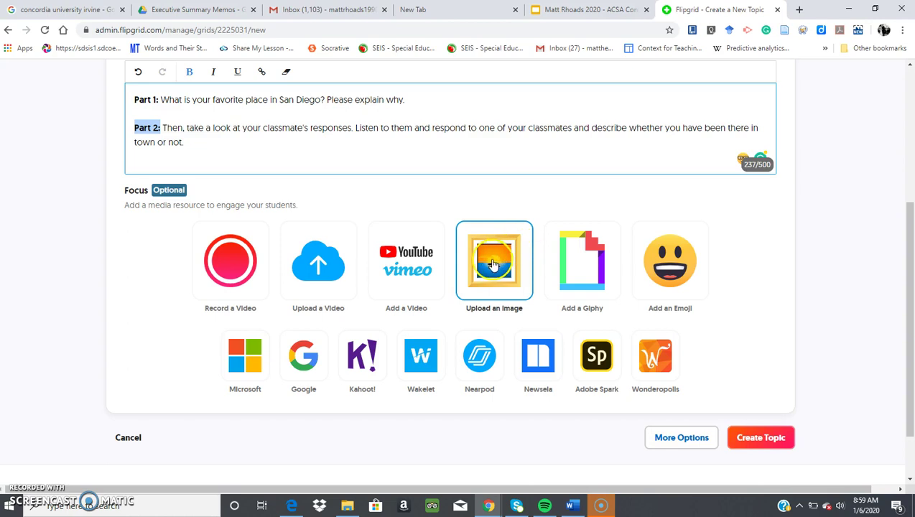
pyautogui.click(589, 246)
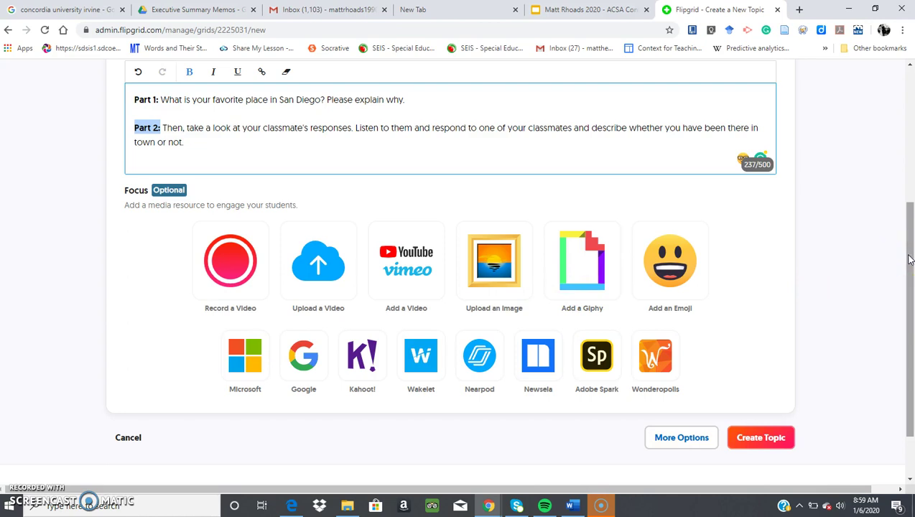
pyautogui.moveTo(908, 260); pyautogui.dragTo(910, 198)
pyautogui.click(779, 466)
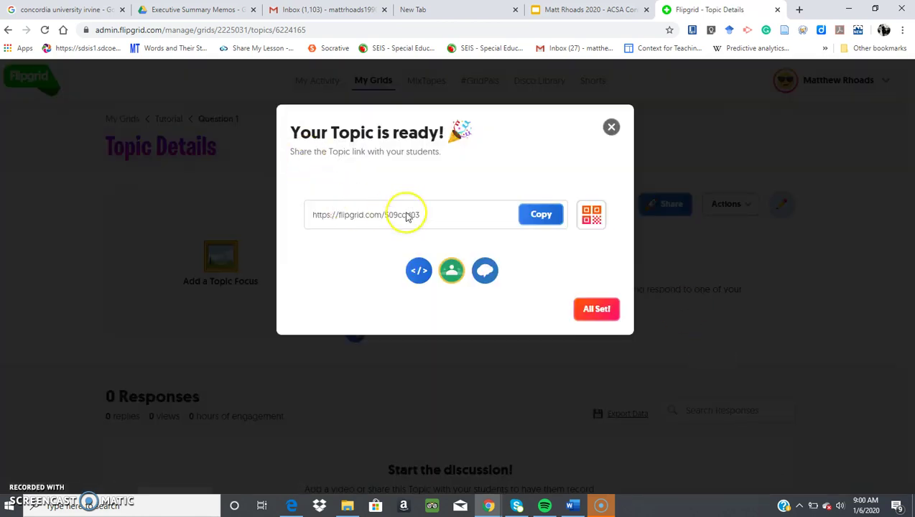
# Copy the new topic's share link and display its QR code, closing the sharing dialog when done.
pyautogui.tripleClick(408, 215)
pyautogui.click(541, 216)
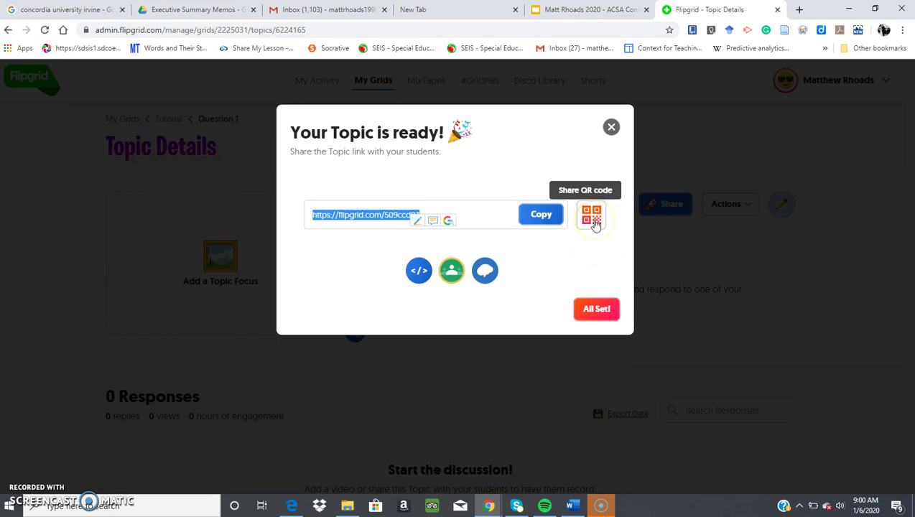
pyautogui.click(594, 223)
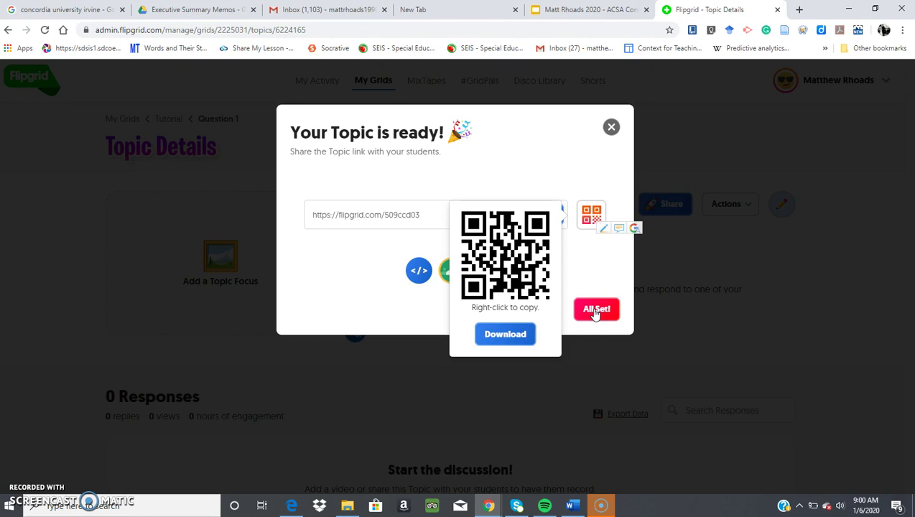
pyautogui.click(594, 311)
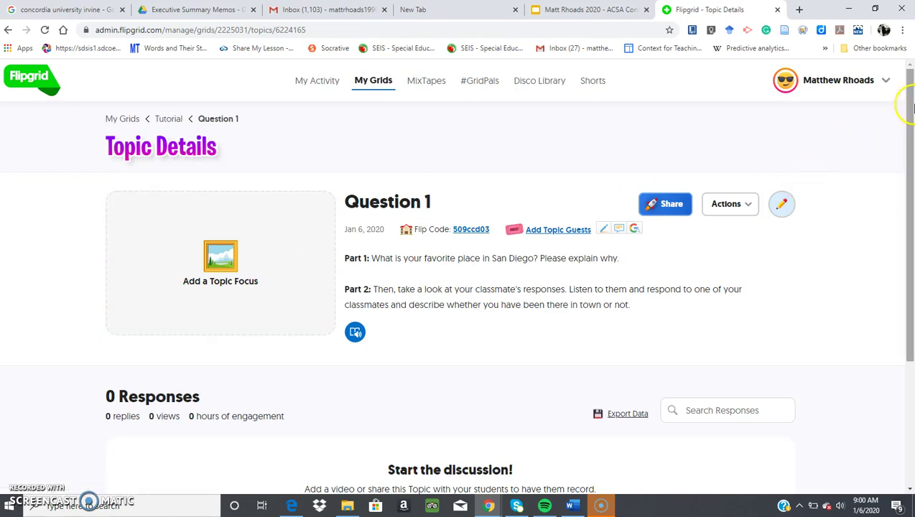
# Open the Question 1 topic for editing and switch its feedback type to Custom Feedback.
pyautogui.moveTo(911, 108); pyautogui.dragTo(911, 193)
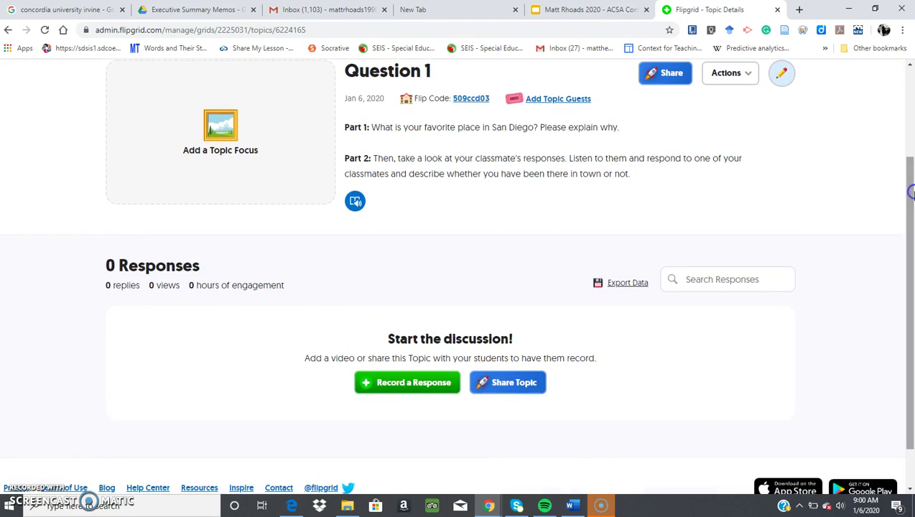
pyautogui.click(416, 385)
pyautogui.moveTo(905, 250); pyautogui.dragTo(910, 193)
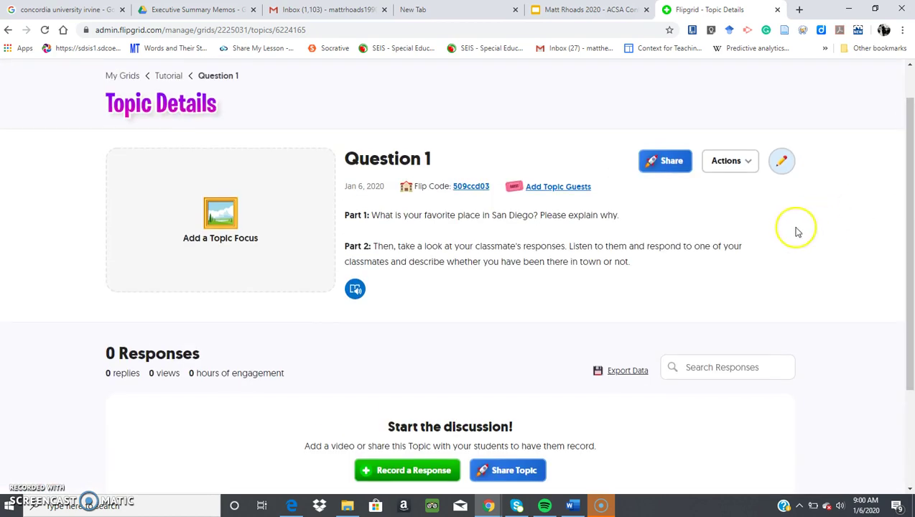
pyautogui.click(784, 162)
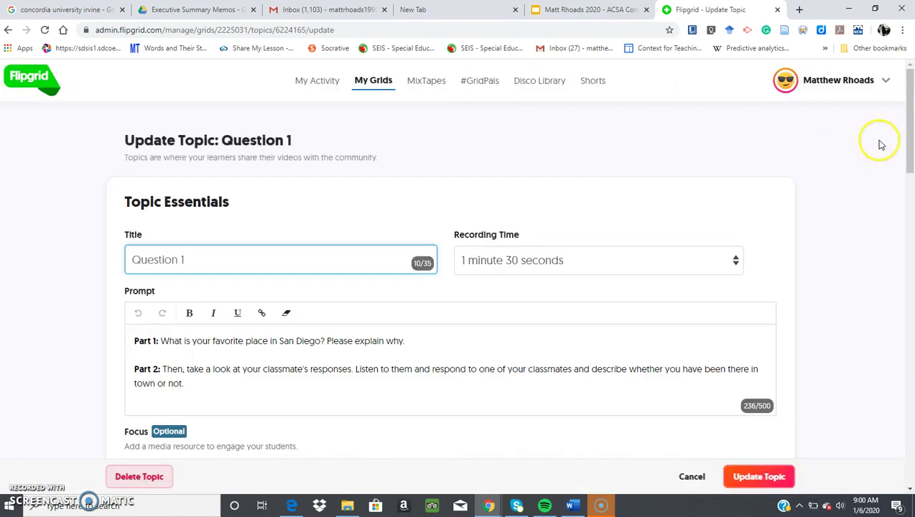
pyautogui.moveTo(907, 116); pyautogui.dragTo(910, 420)
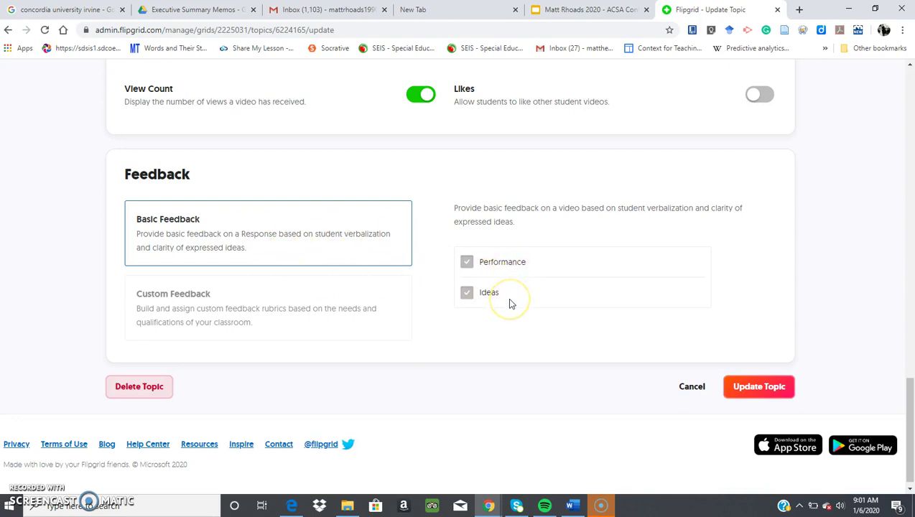
pyautogui.click(245, 300)
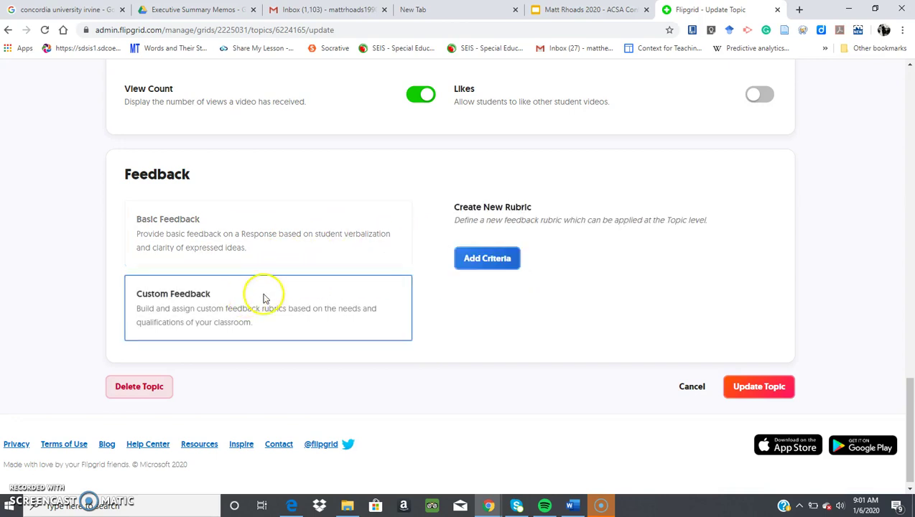
# View the form for adding a new rubric criterion, close it without creating one, and save the topic update.
pyautogui.click(485, 257)
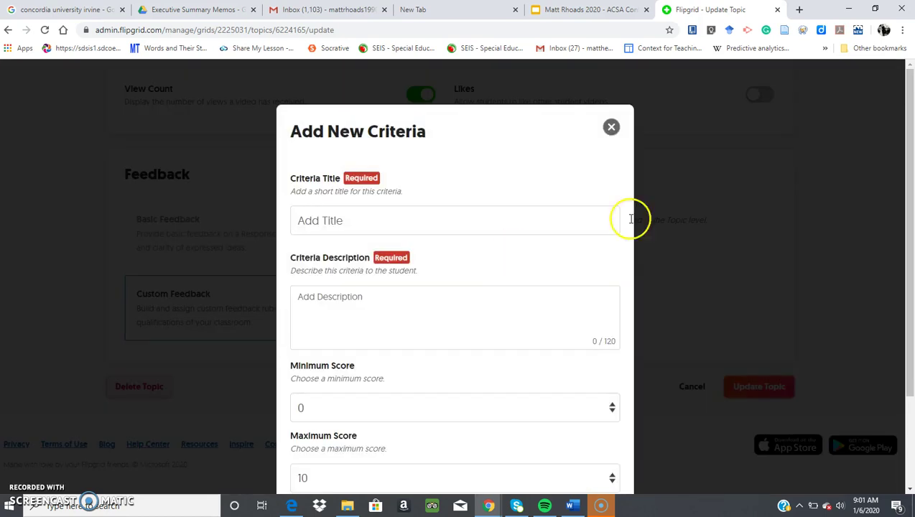
pyautogui.moveTo(911, 174); pyautogui.dragTo(911, 229)
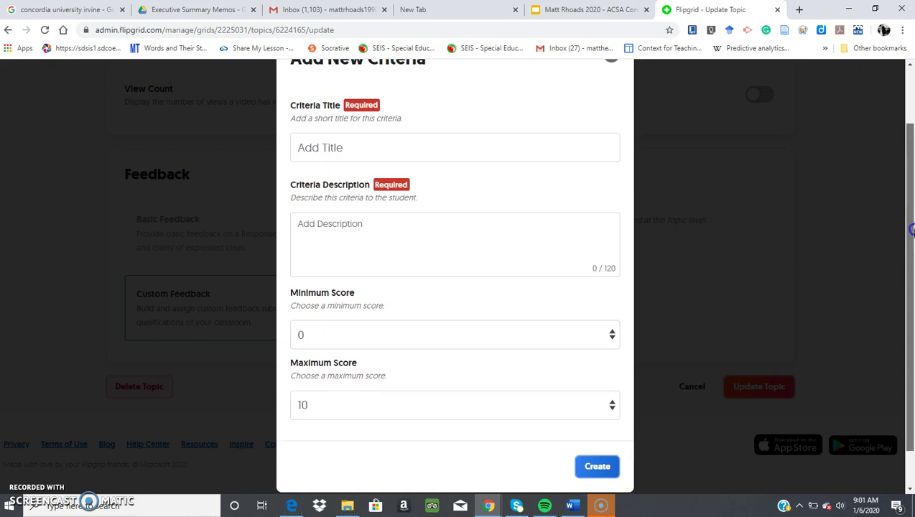
pyautogui.moveTo(911, 228); pyautogui.dragTo(890, 185)
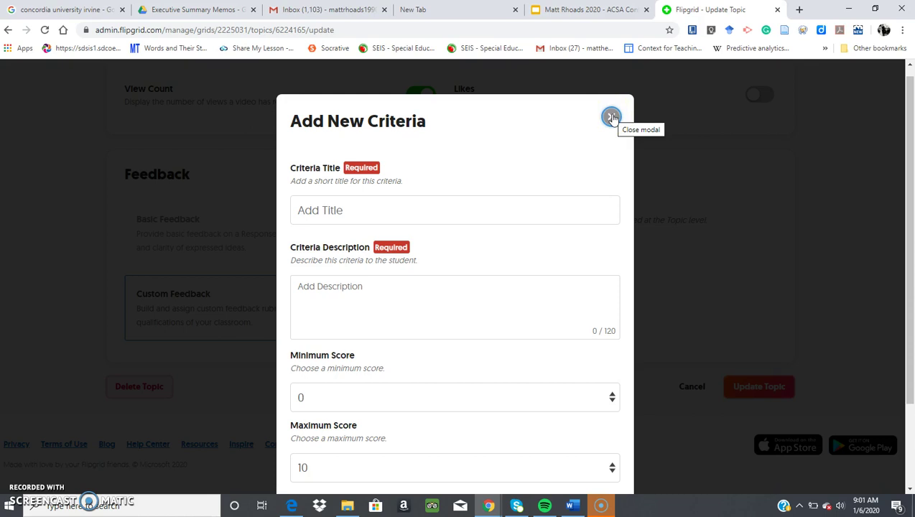
pyautogui.click(611, 117)
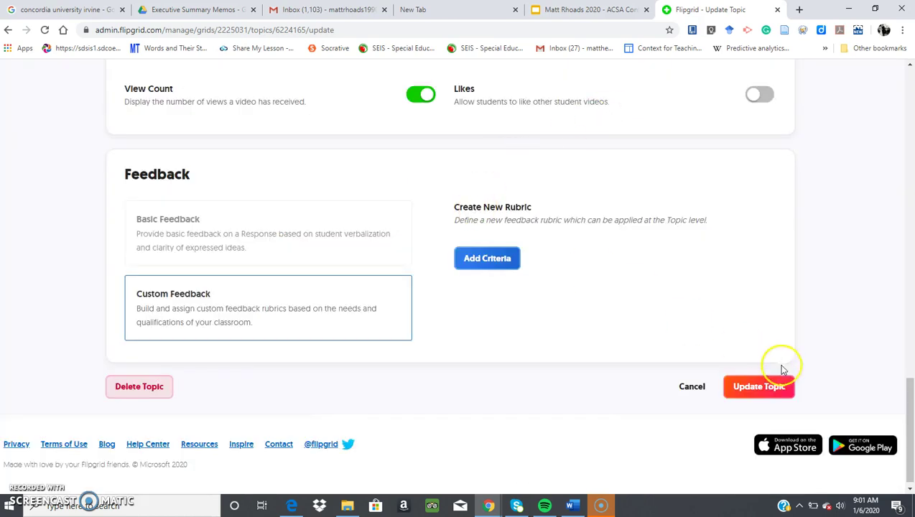
pyautogui.click(771, 385)
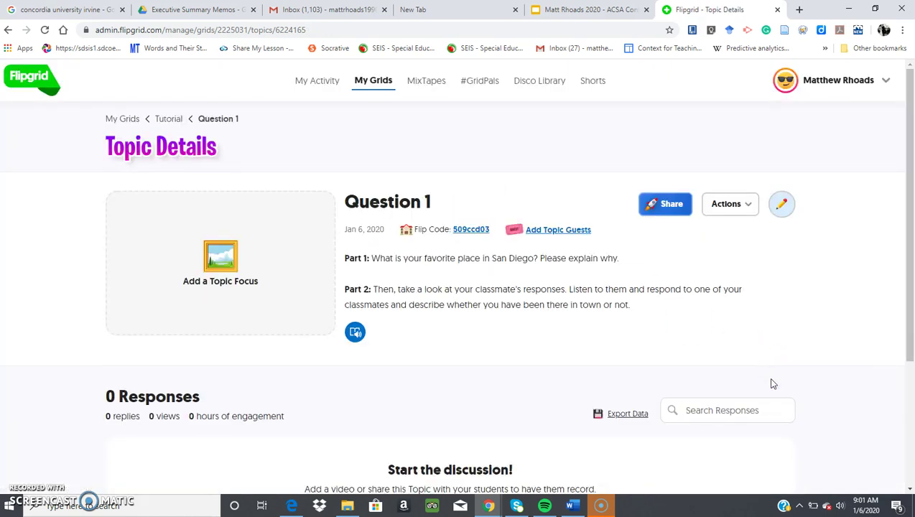